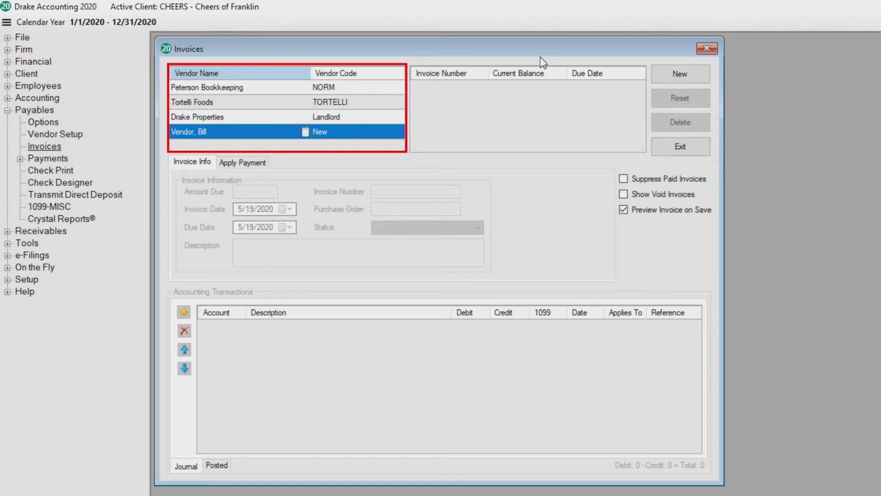
# - Create a new Bill Vendor invoice with amount due 250 and invoice number 556
pyautogui.click(669, 76)
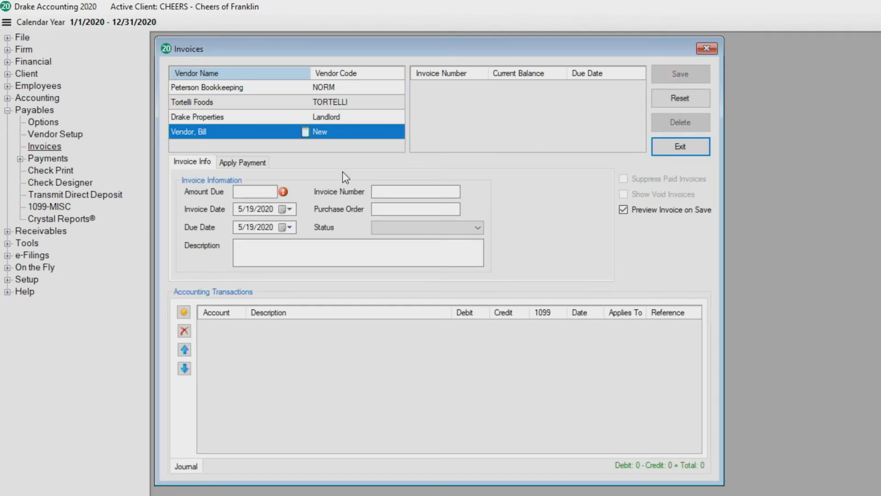
pyautogui.click(265, 192)
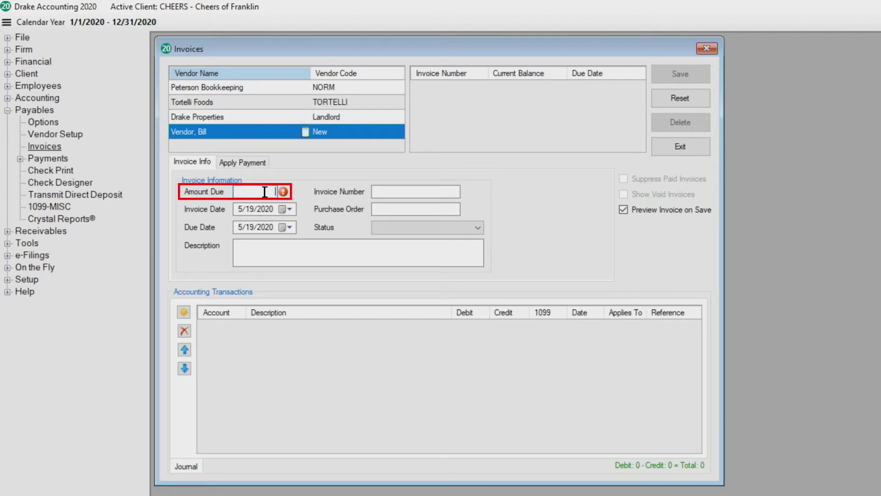
pyautogui.write('250')
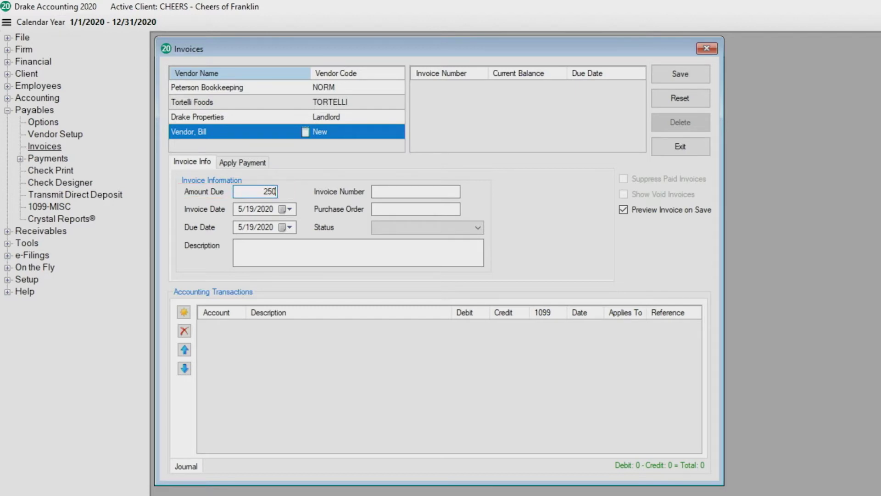
pyautogui.press('Tab')
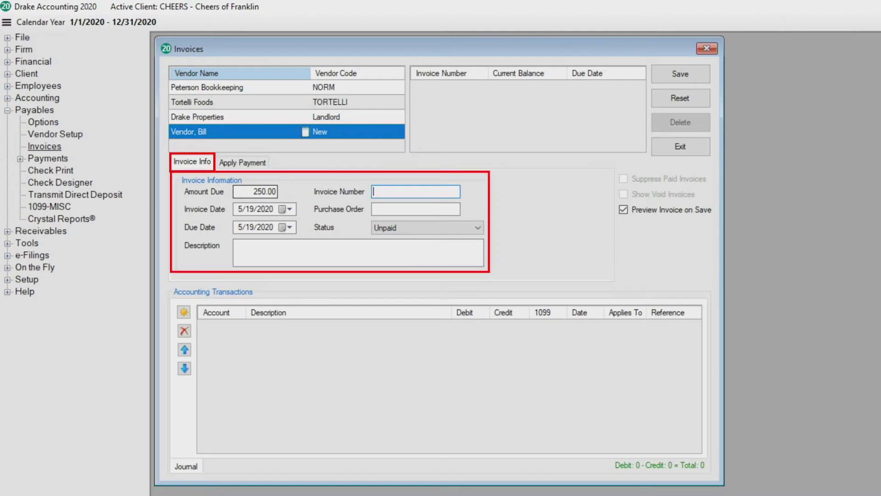
pyautogui.write('556')
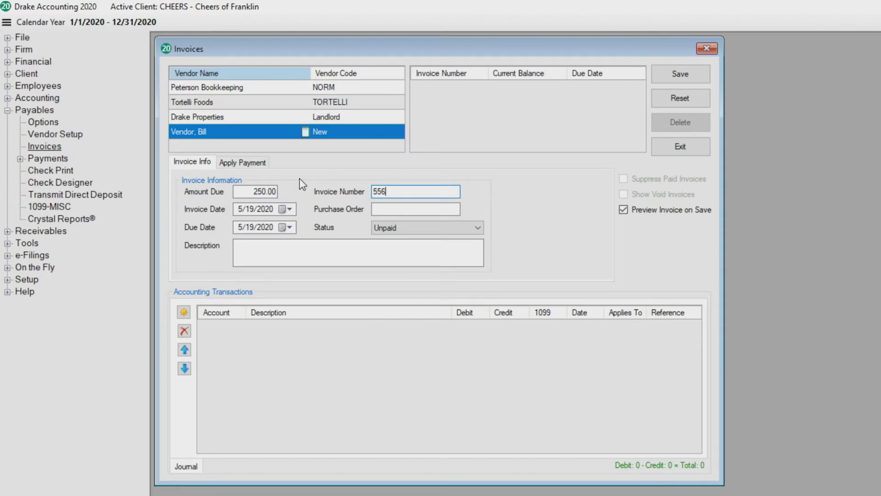
# - On Apply Payment, try the ATF checkbox and a 250 payment amount, leaving ATF unchecked
pyautogui.click(256, 163)
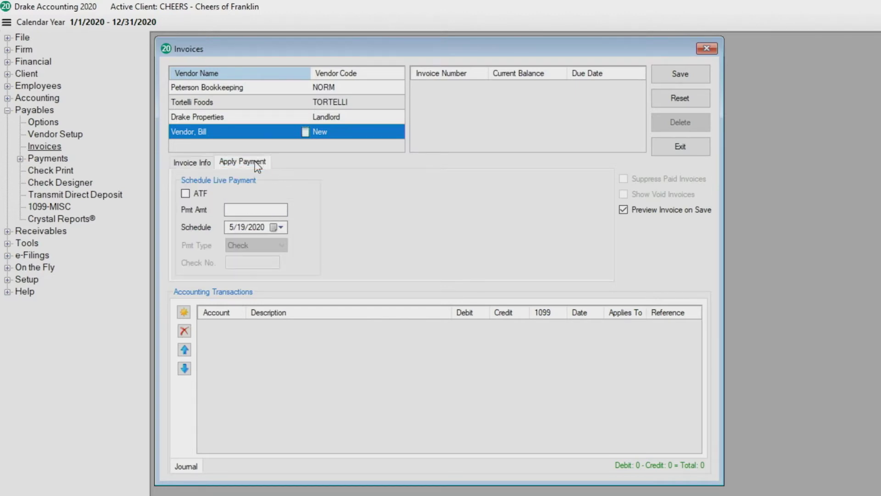
pyautogui.click(185, 193)
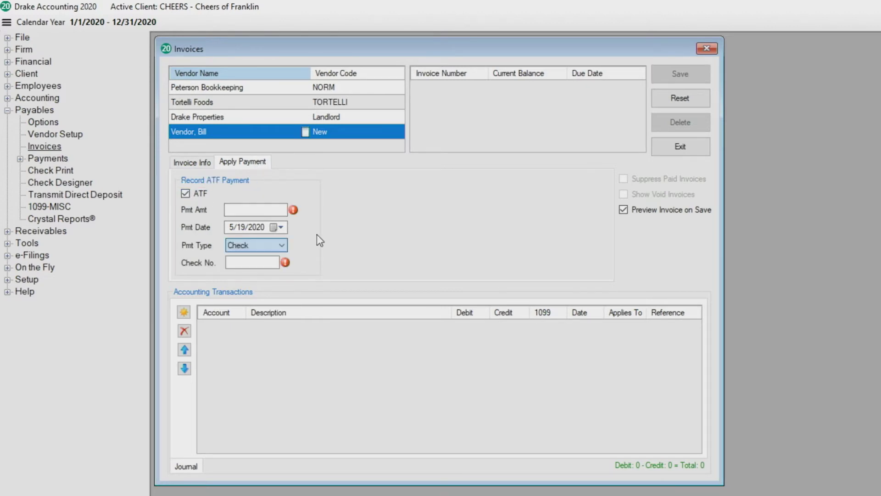
pyautogui.click(236, 209)
pyautogui.write('250')
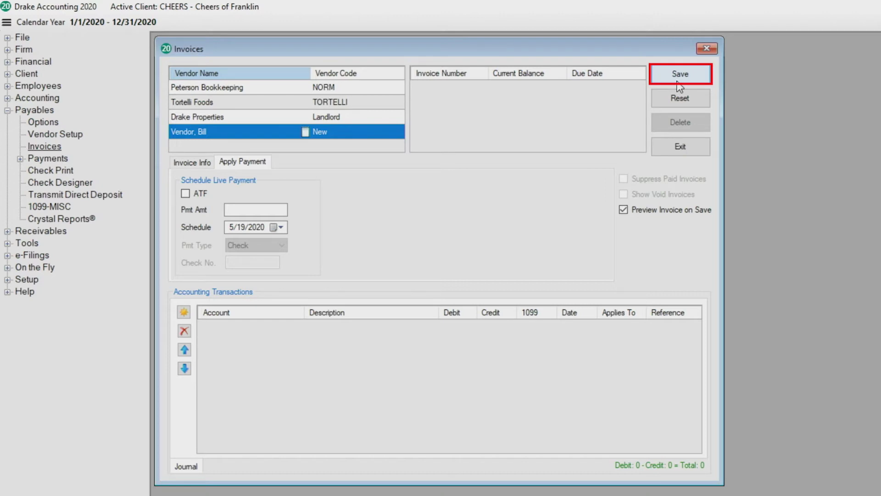
# - Save invoice 556 for 250.00 and close the Crystal Reports preview
pyautogui.click(678, 83)
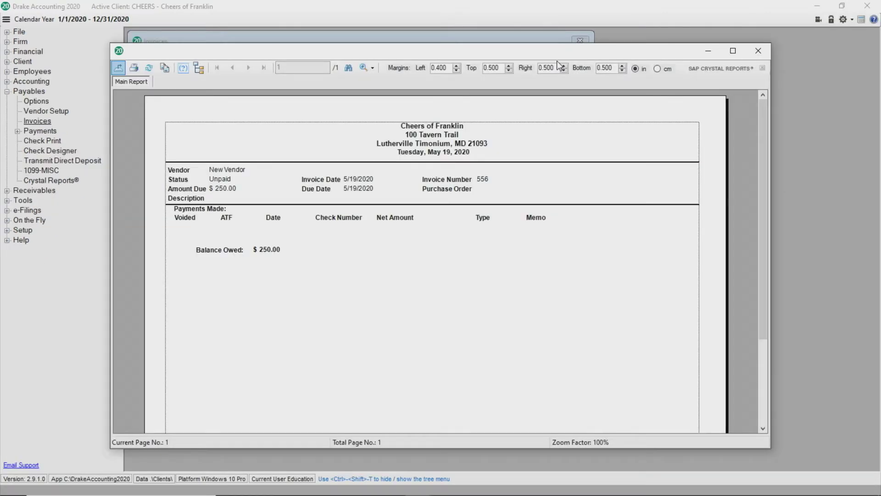
pyautogui.click(758, 51)
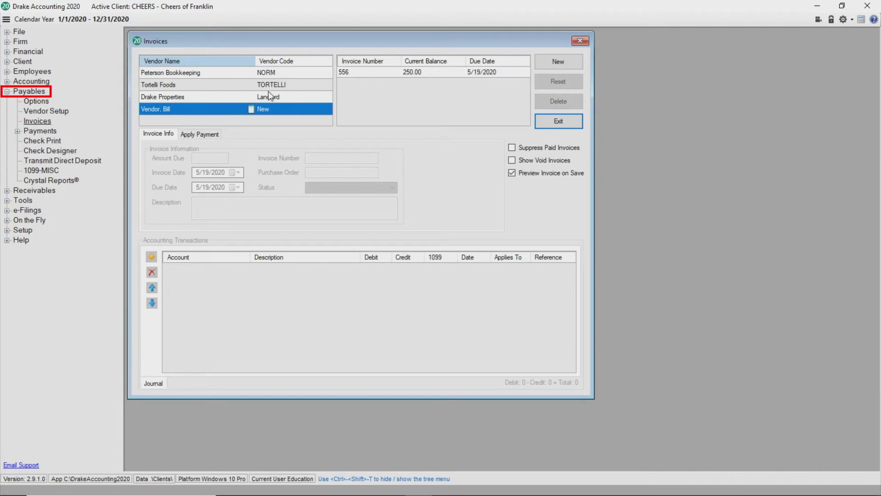
# - Under Payables > Payments > Invoice Payments, select vendor New and its invoice 556
pyautogui.click(51, 134)
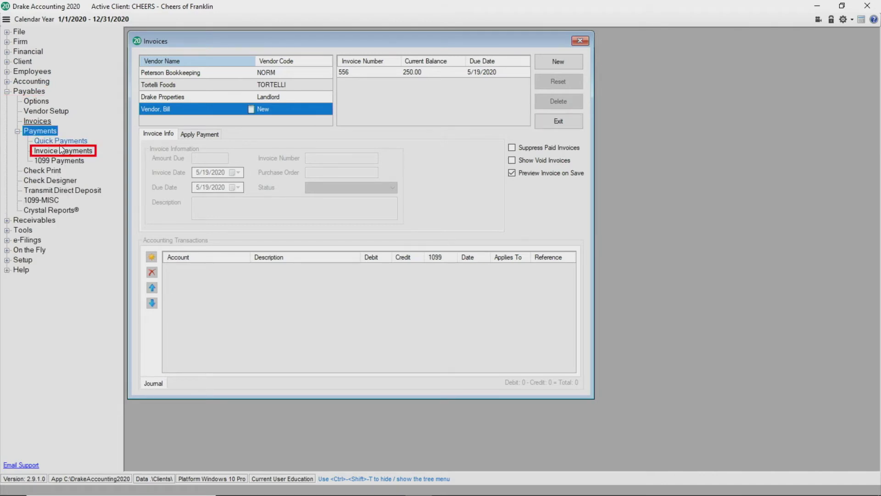
pyautogui.click(63, 151)
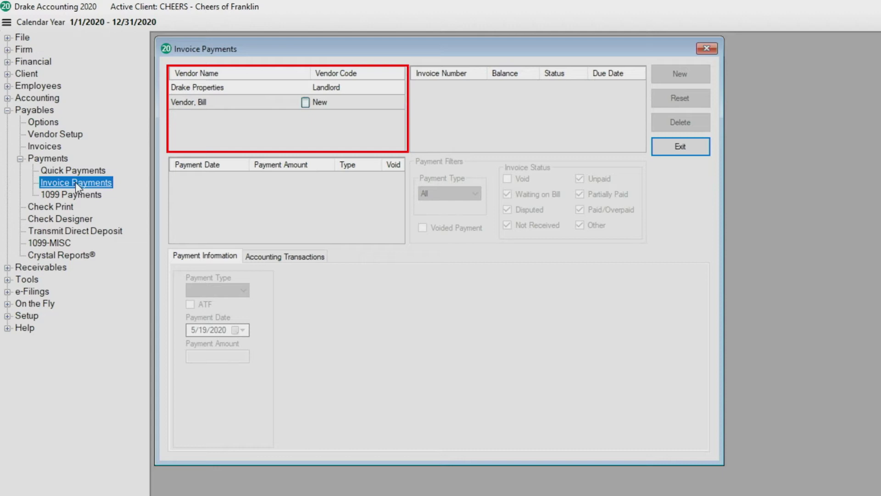
pyautogui.click(260, 106)
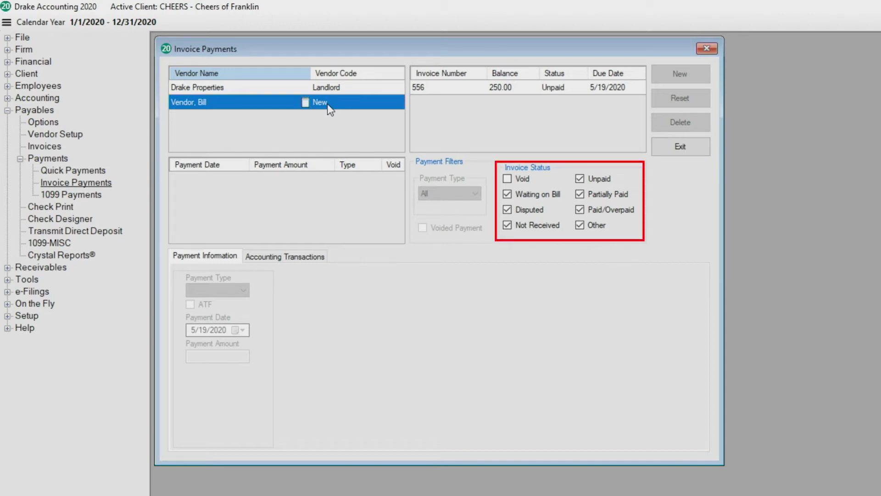
pyautogui.click(442, 94)
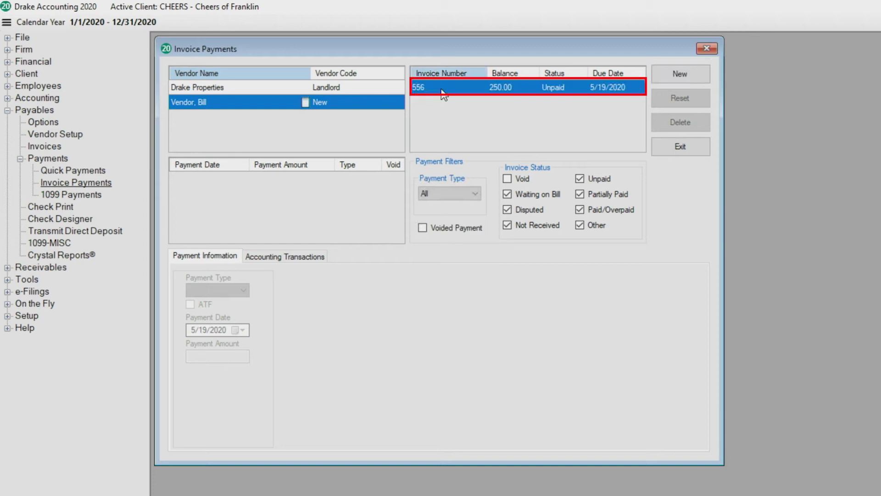
# - Start a new 250.00 payment on invoice 556 with payment type Check
pyautogui.click(670, 81)
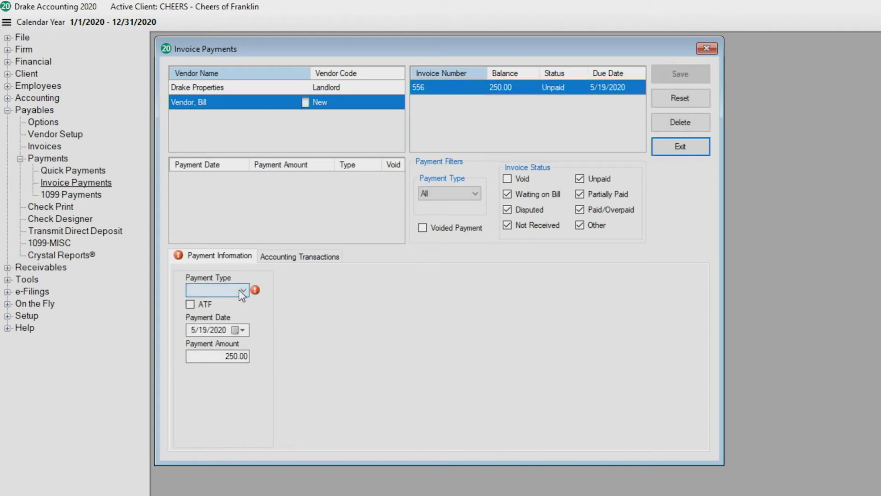
pyautogui.click(242, 290)
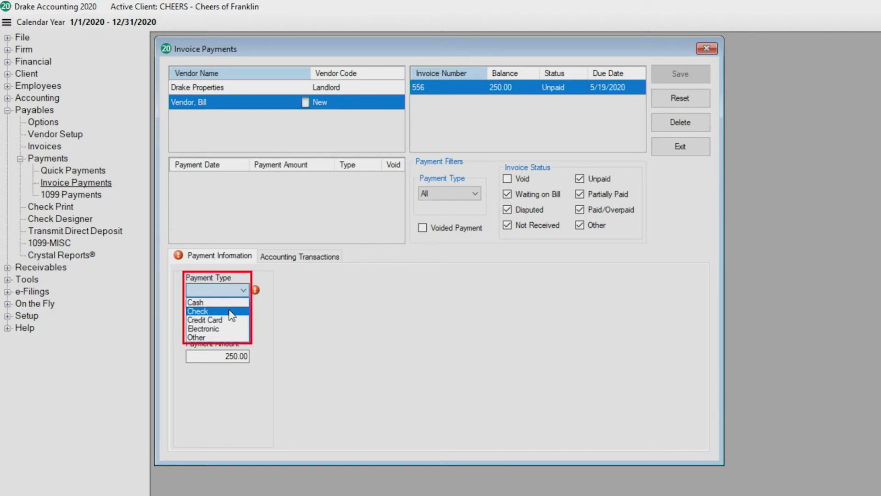
pyautogui.click(231, 312)
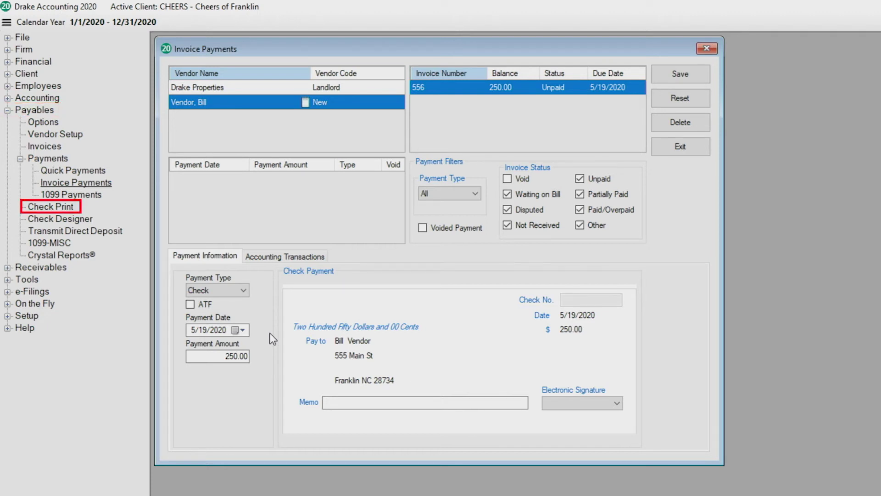
# - In Check Print, set starting check number 899 and print Bill Vendor's 250.00 check
pyautogui.click(51, 206)
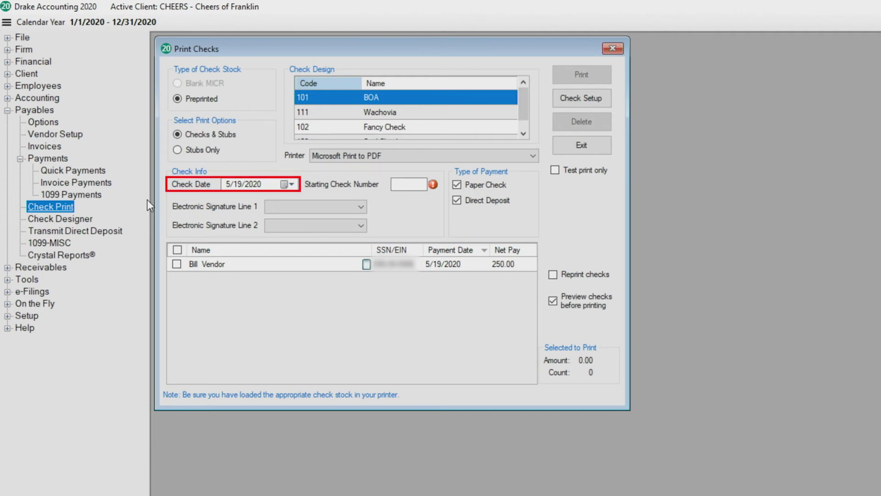
pyautogui.click(409, 183)
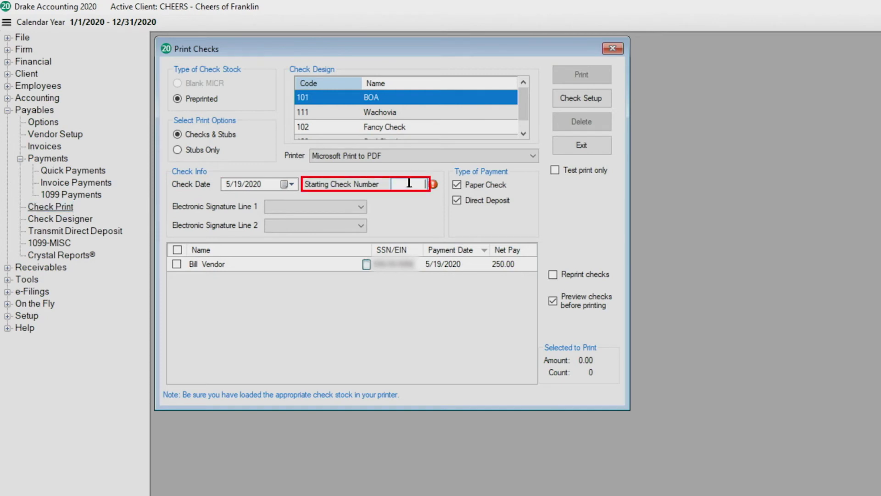
pyautogui.write('899')
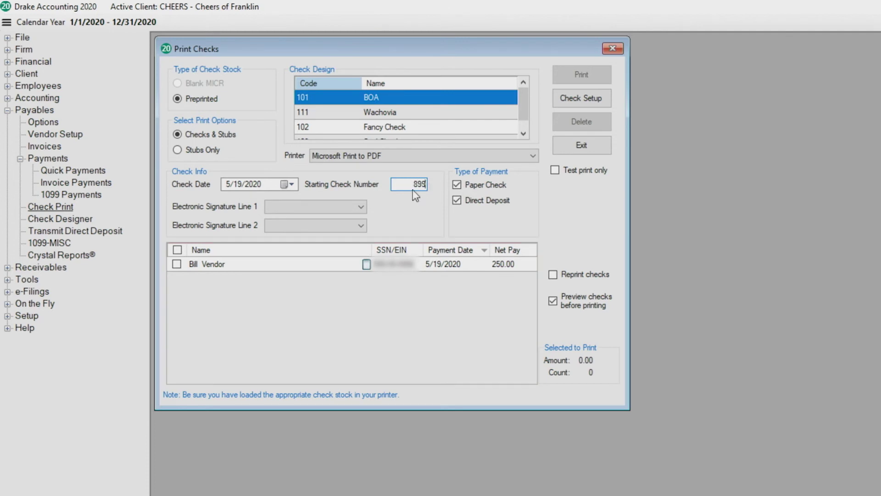
pyautogui.click(177, 251)
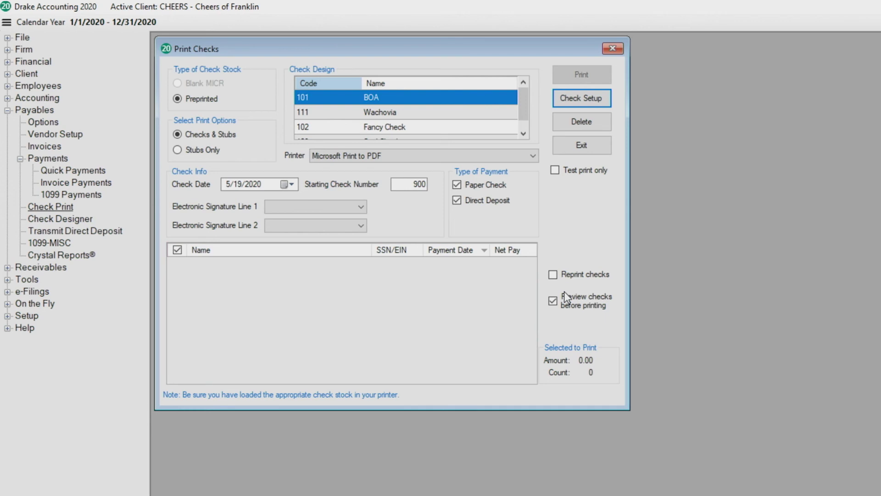
# - Show reprintable checks and select Bill Vendor's check 899
pyautogui.click(565, 275)
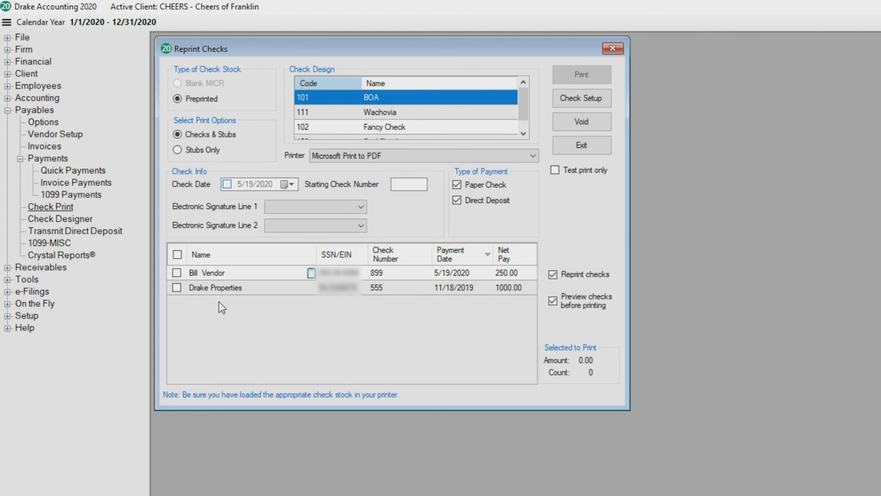
pyautogui.click(176, 273)
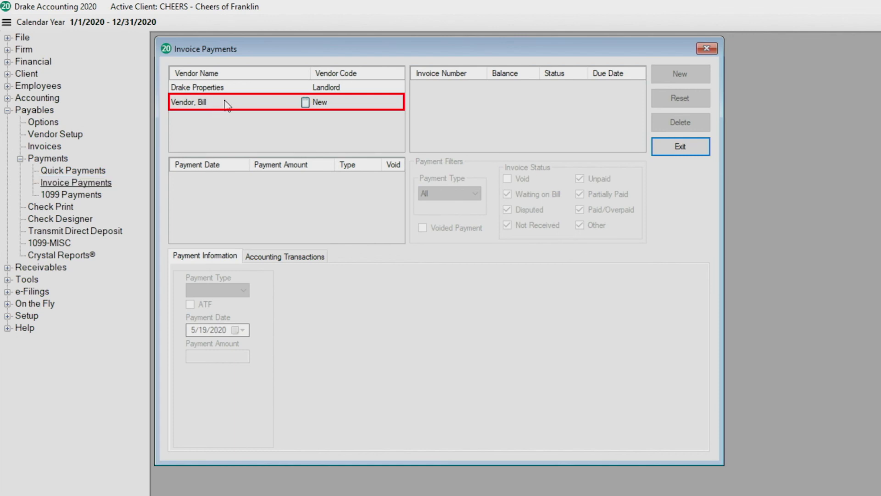
# - Open Bill Vendor's 250.00 check payment on invoice 556 so Void becomes available
pyautogui.click(227, 104)
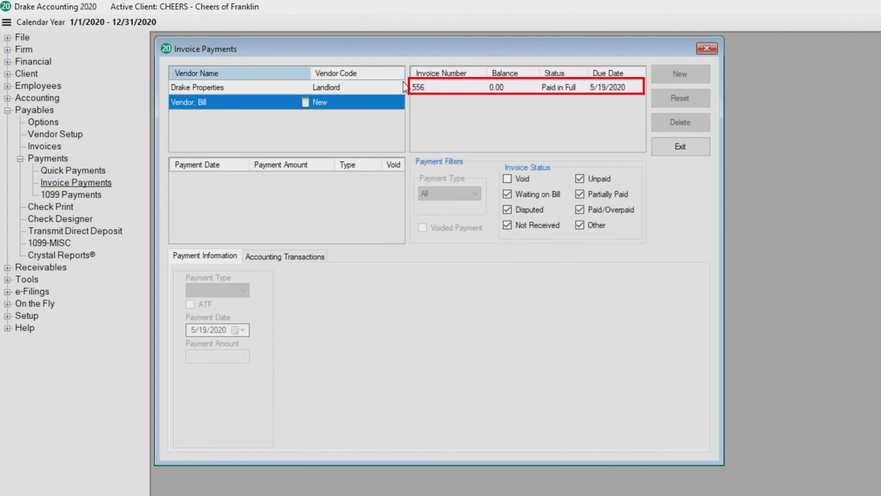
pyautogui.click(436, 87)
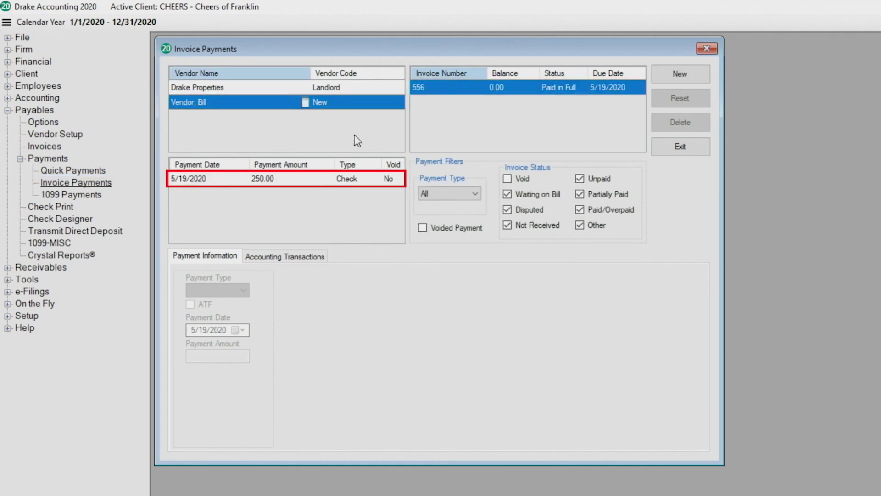
pyautogui.click(302, 179)
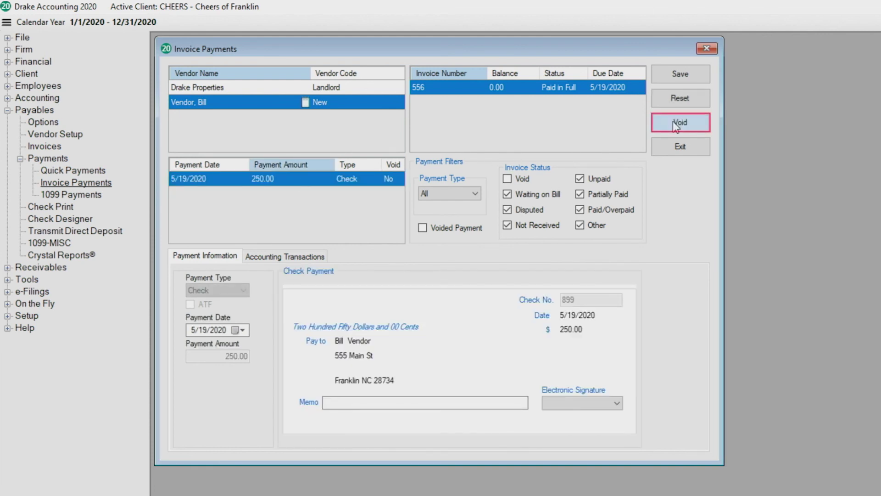